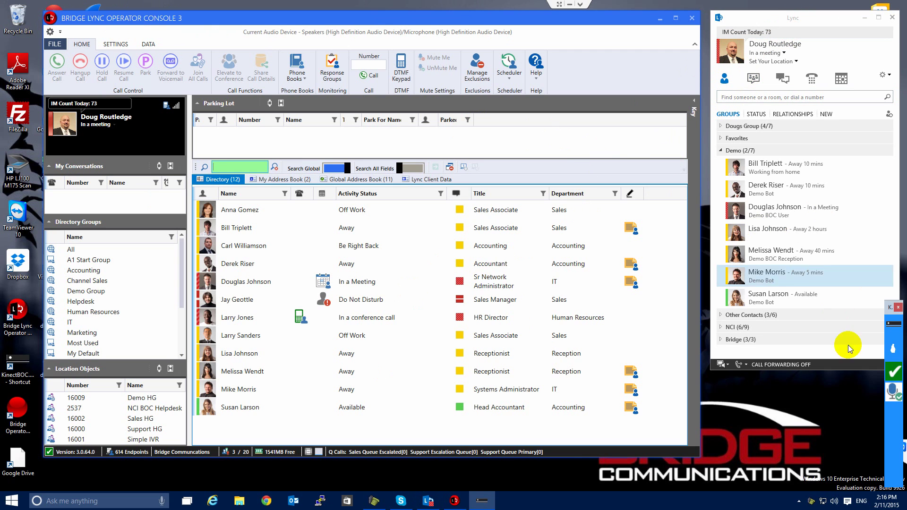
pyautogui.click(892, 351)
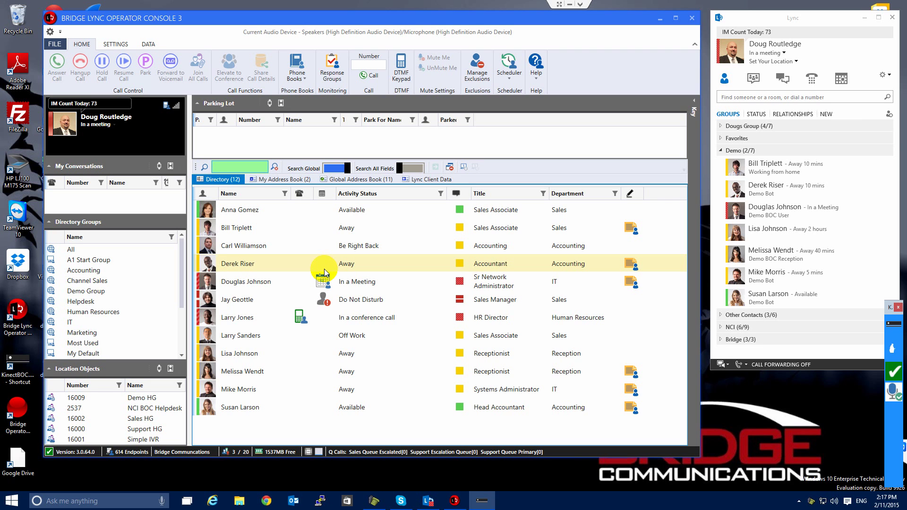
pyautogui.click(517, 19)
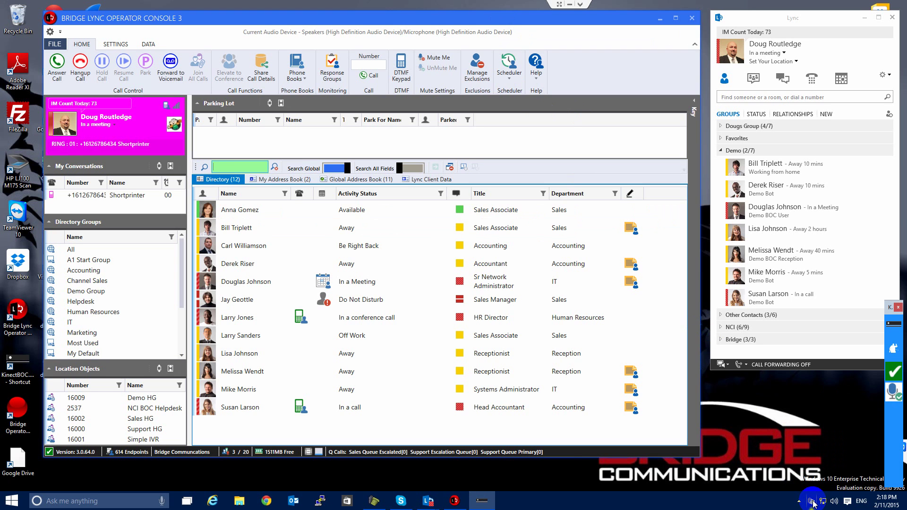
# - Answer the ringing incoming call from Shortprinter
pyautogui.press('Return')
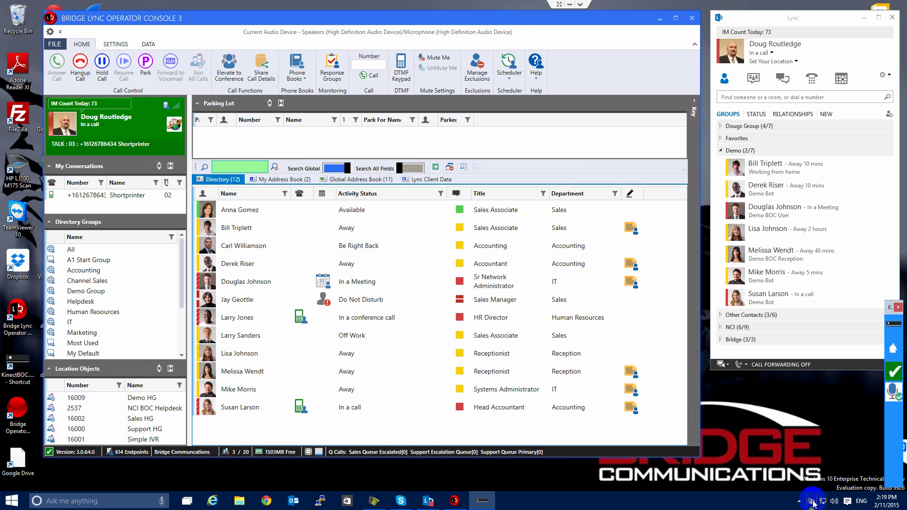